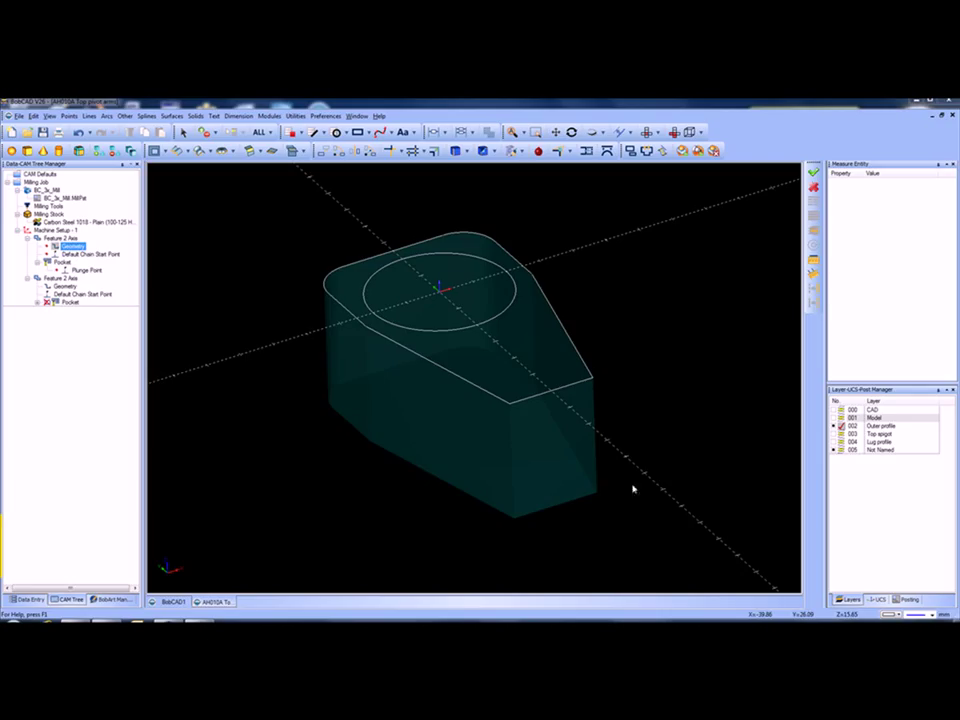
Orbit the part, briefly showing then hiding the solid Model layer to inspect it
click(630, 412)
mouse_move(634, 424)
middle_down()
mouse_move(632, 465)
mouse_move(639, 418)
mouse_move(641, 431)
middle_up()
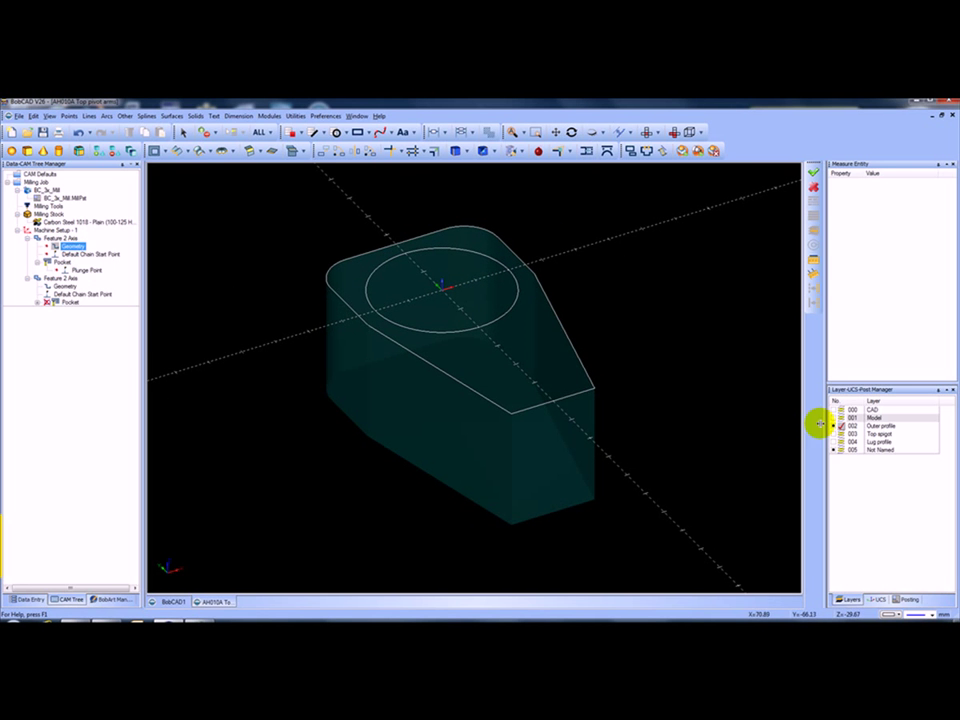
click(852, 410)
click(842, 418)
mouse_move(642, 438)
middle_down()
mouse_move(664, 429)
mouse_move(656, 441)
middle_up()
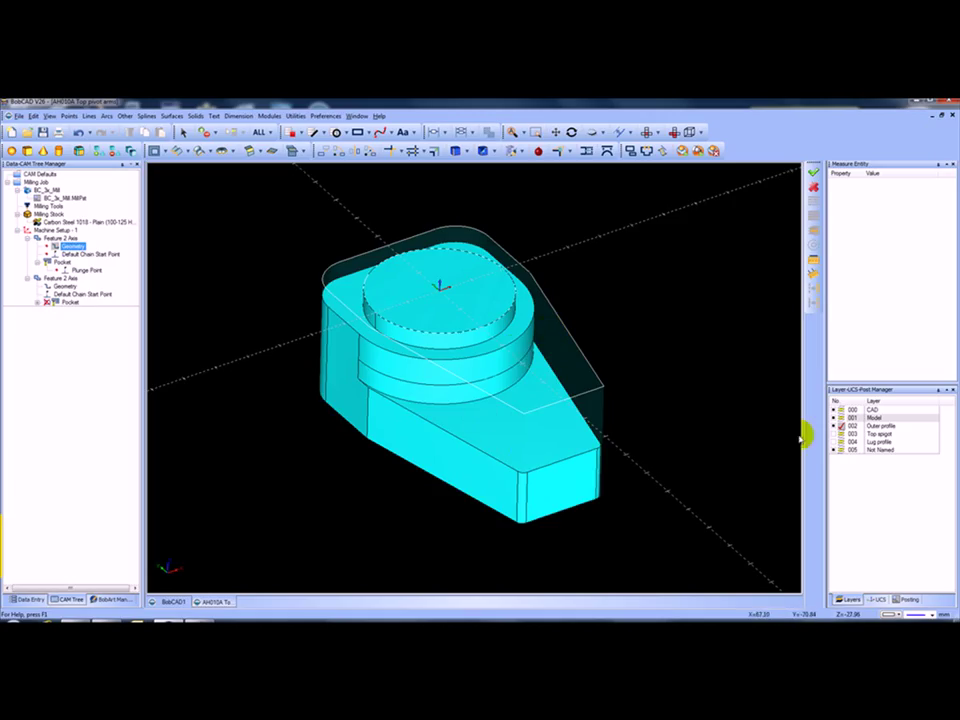
click(833, 418)
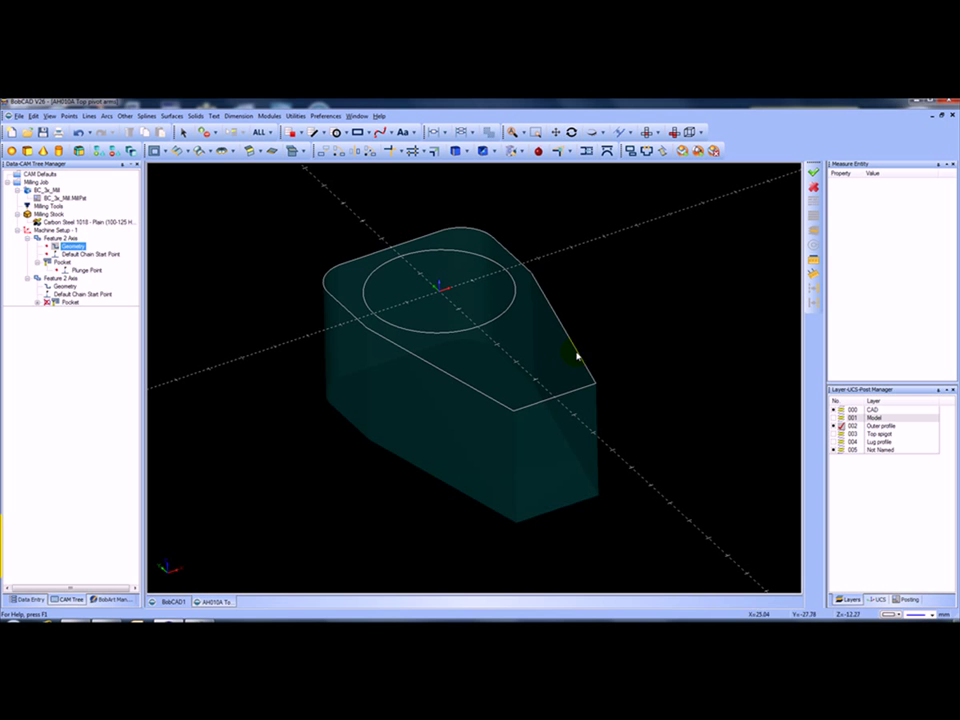
Re-pick the first 2-axis feature's Geometry as the top outer profile chain and confirm it
click(68, 238)
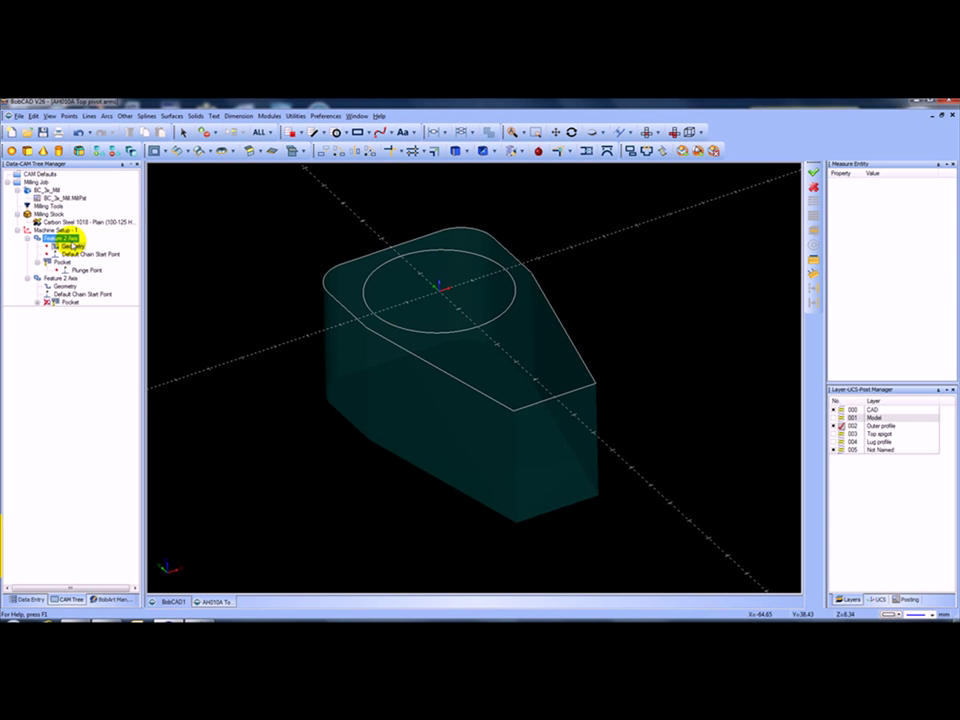
right_click(76, 244)
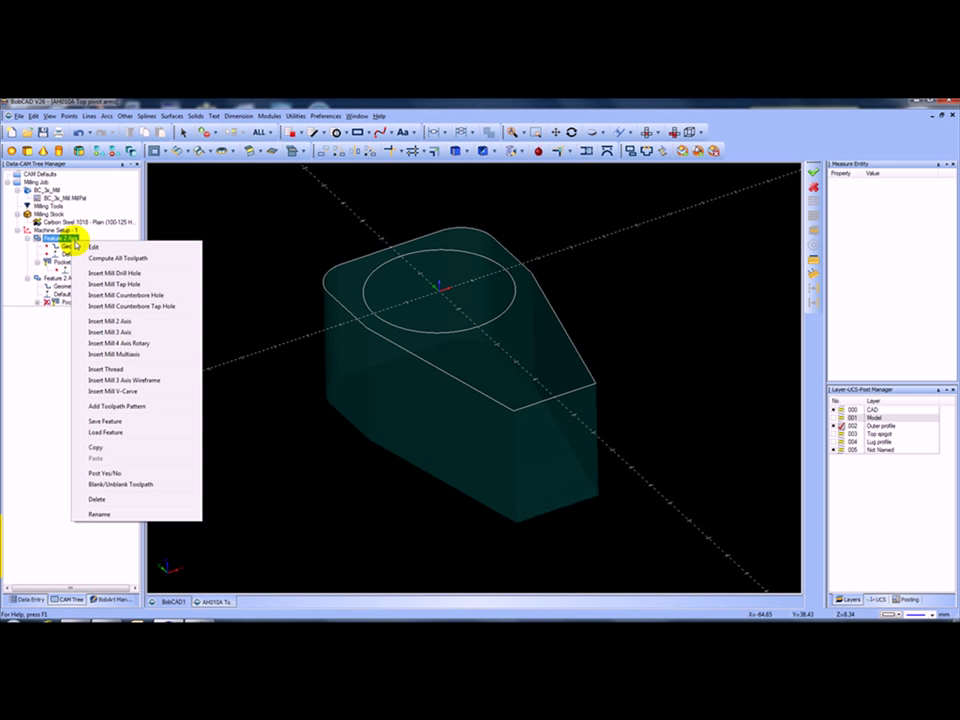
click(68, 246)
right_click(80, 247)
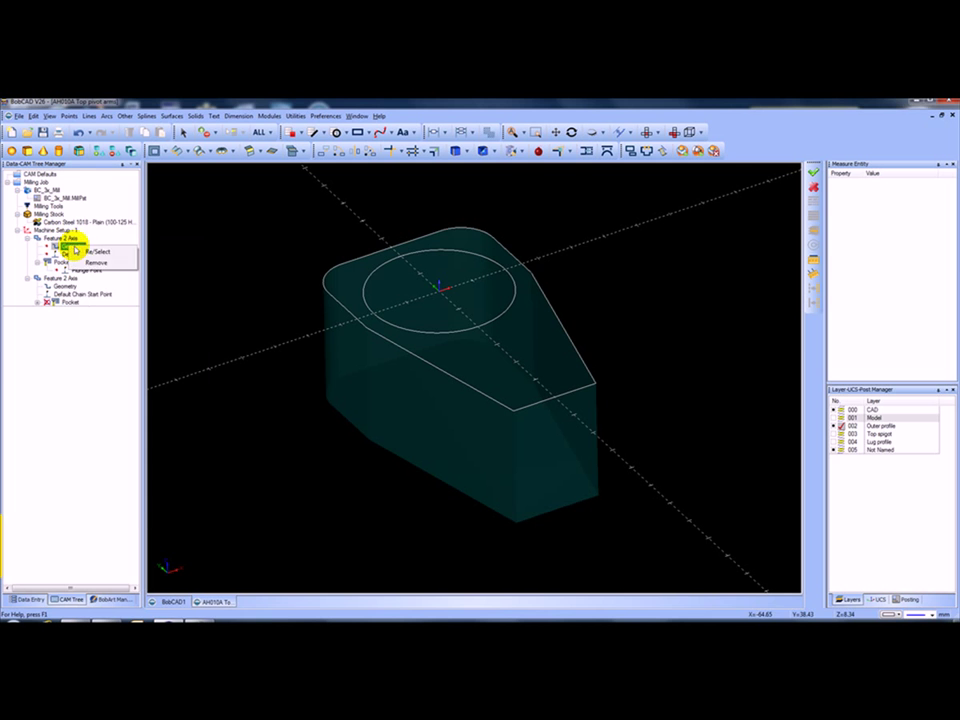
click(96, 251)
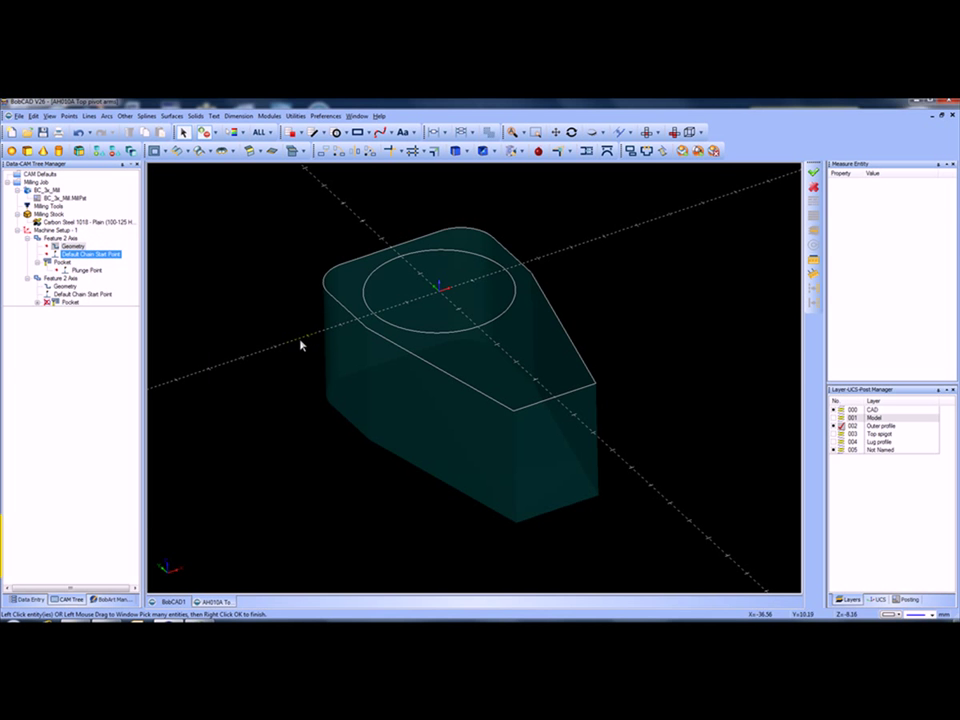
click(422, 241)
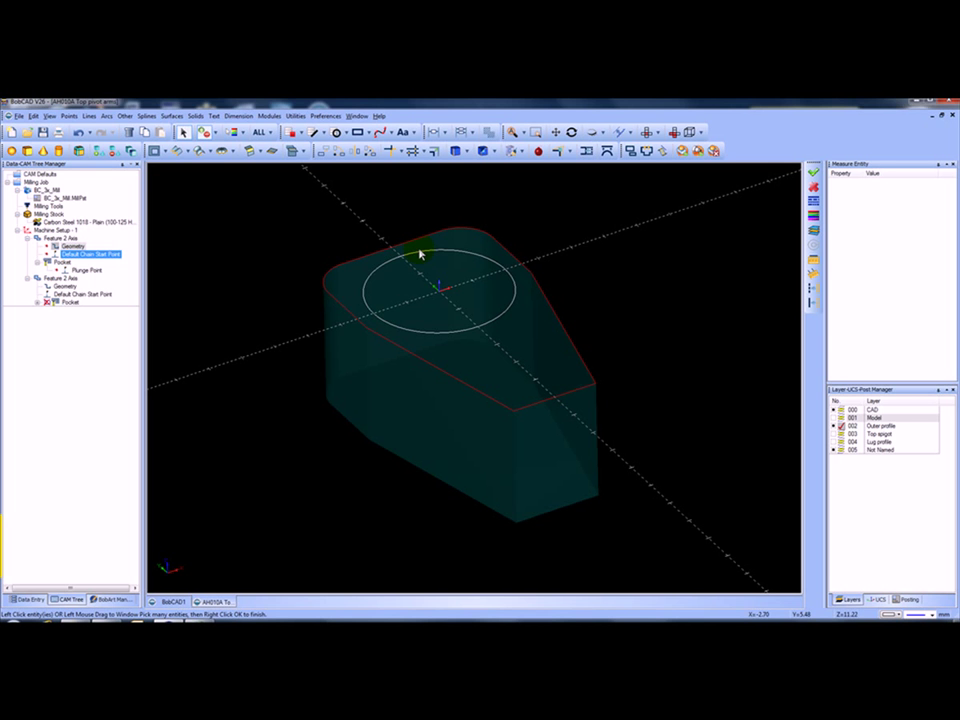
right_click(306, 227)
click(315, 233)
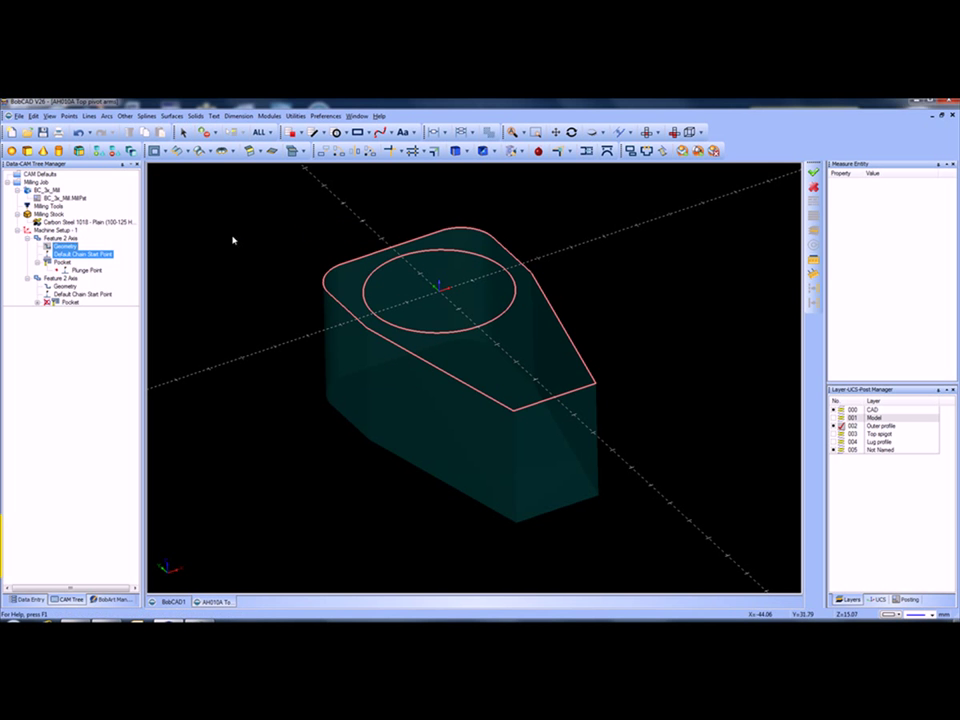
right_click(64, 239)
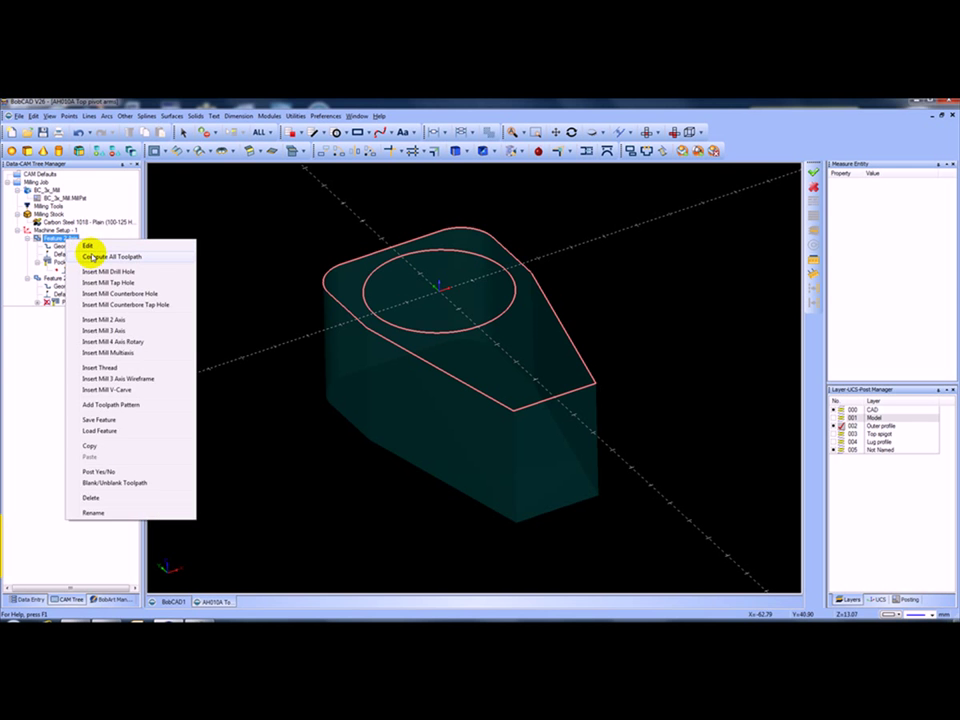
Compute all toolpaths for Feature 2 Axis and orbit to inspect the pocket passes
click(88, 256)
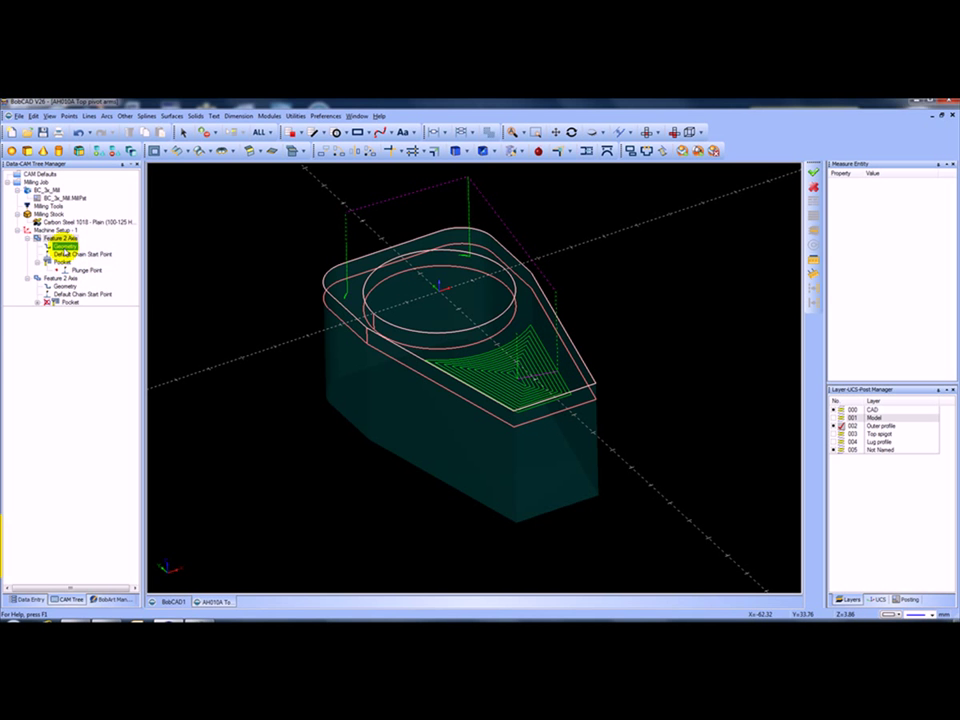
right_click(62, 245)
click(92, 262)
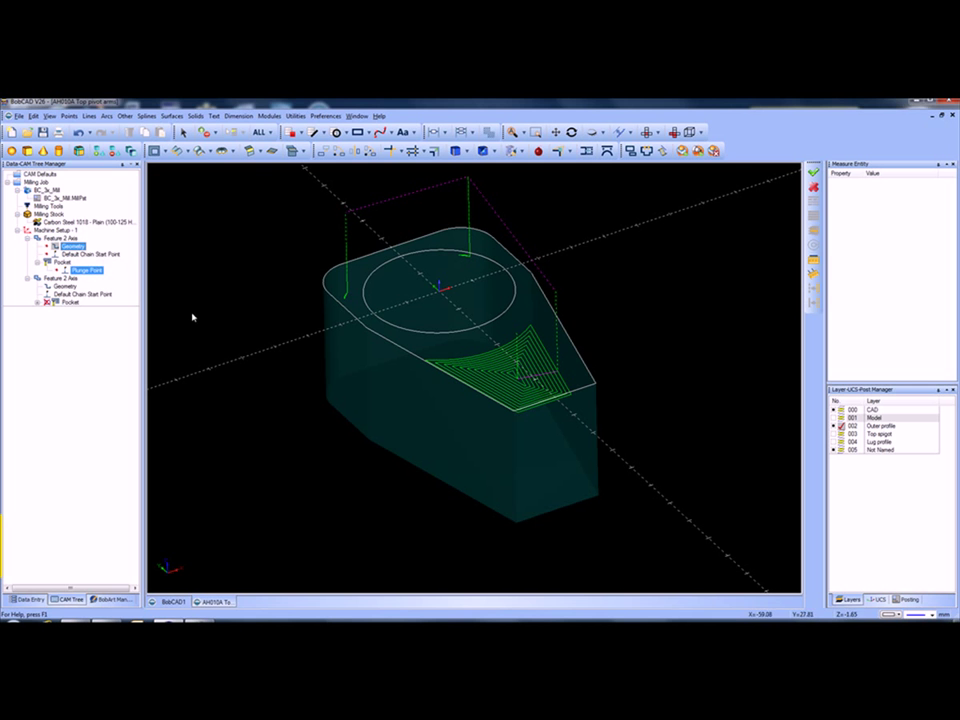
click(110, 254)
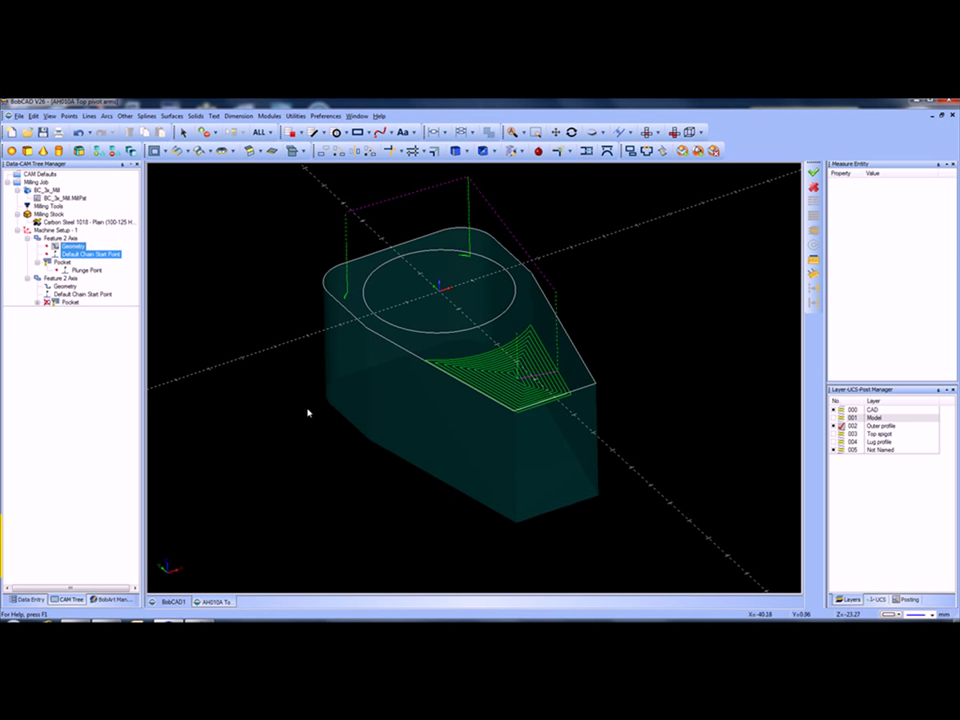
mouse_move(308, 412)
middle_down()
mouse_move(308, 428)
mouse_move(316, 409)
middle_up()
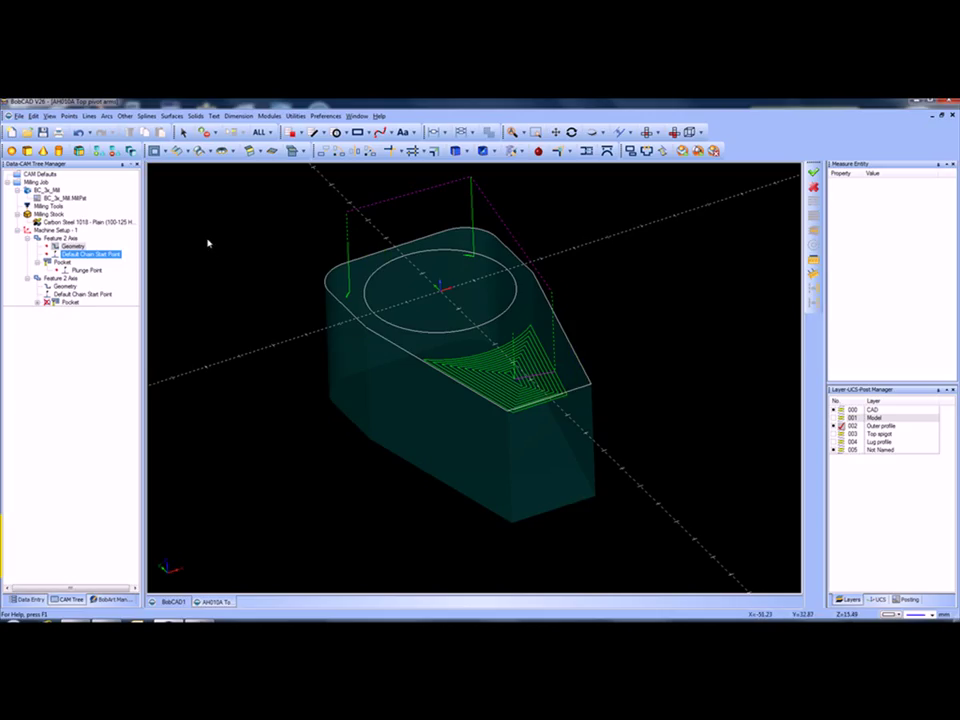
click(183, 132)
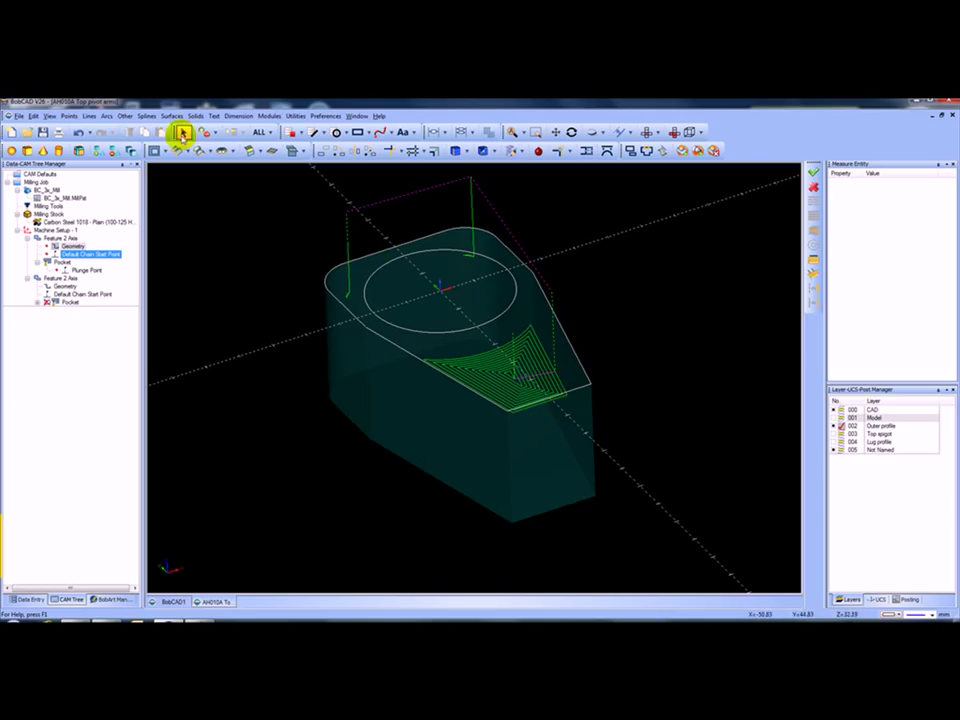
Change the top outer profile's line style to dashed through Modify Attributes
click(380, 258)
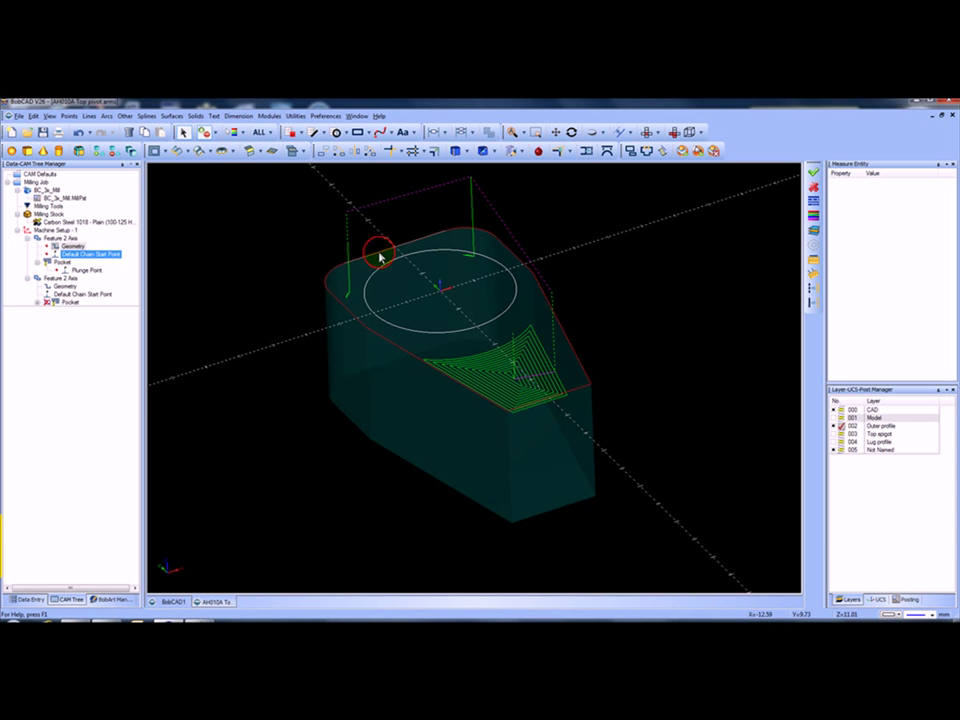
right_click(233, 222)
mouse_move(265, 306)
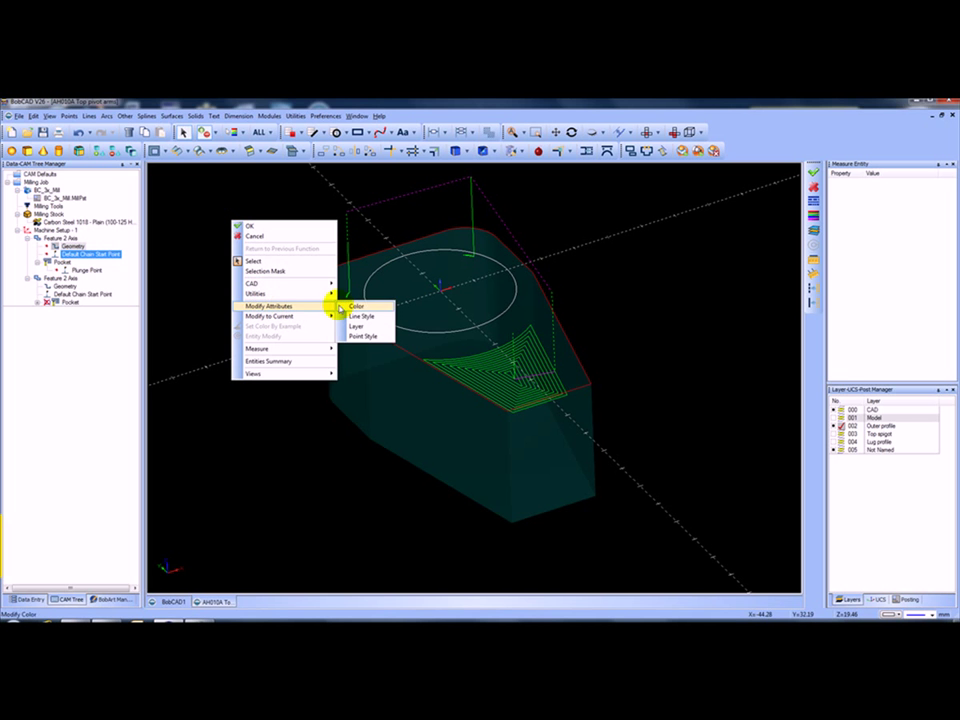
click(360, 316)
click(455, 339)
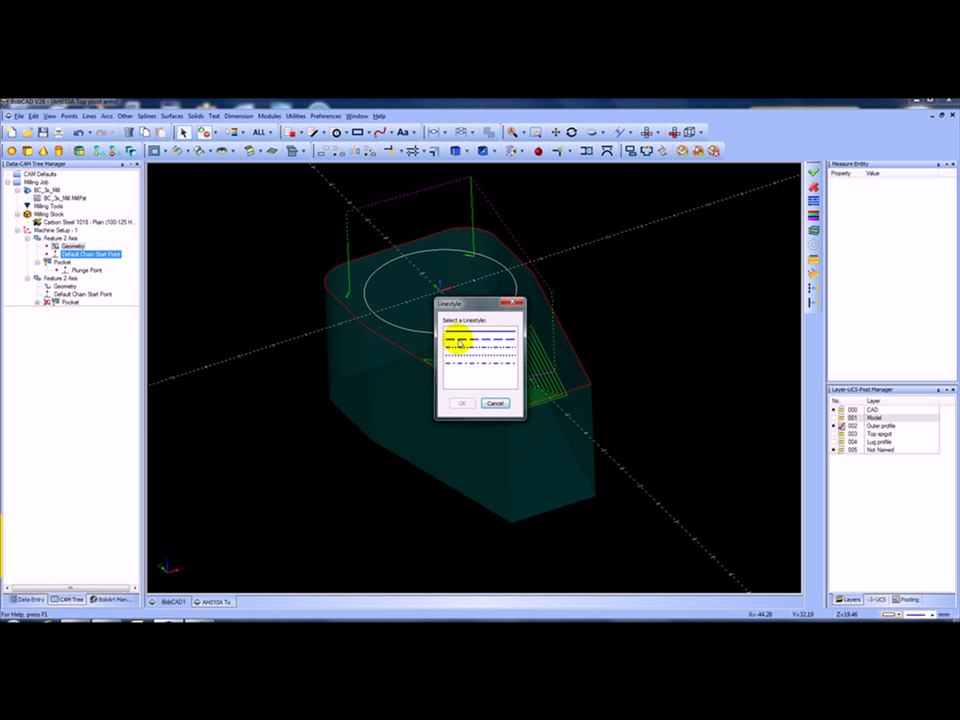
click(476, 398)
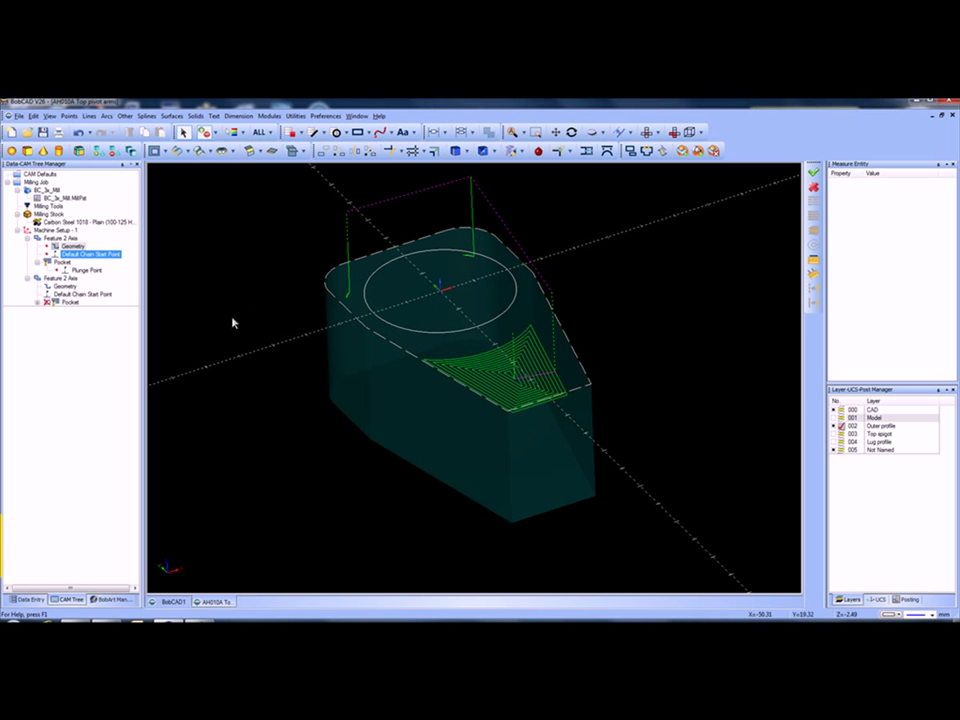
middle_drag(251, 281, 242, 276)
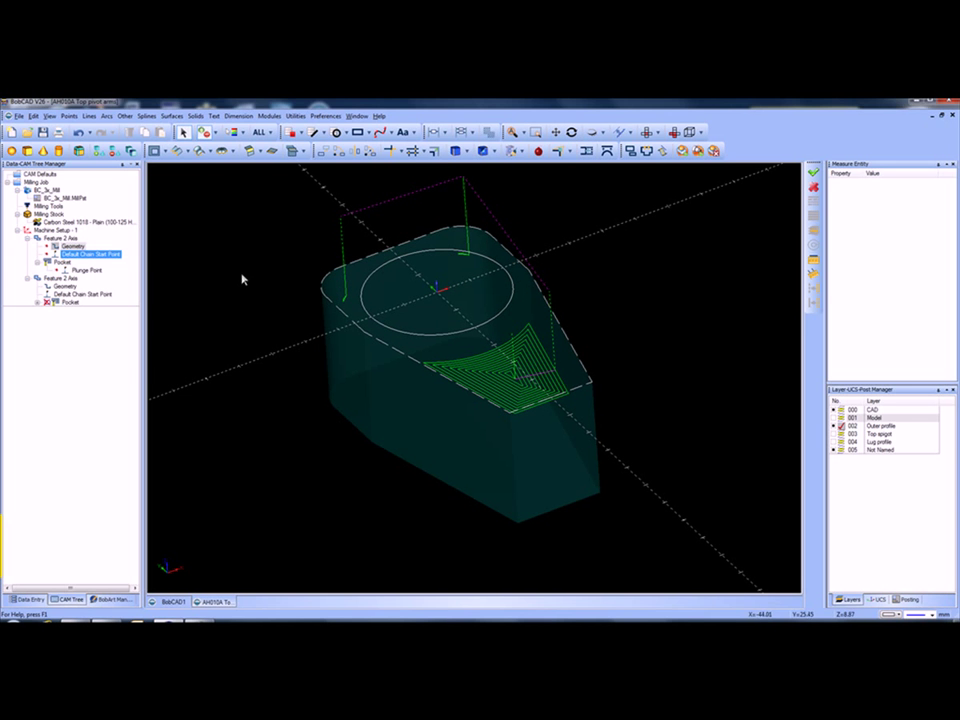
ReSelect the first feature's Geometry using the dashed top outline and circle chains
click(74, 246)
right_click(76, 248)
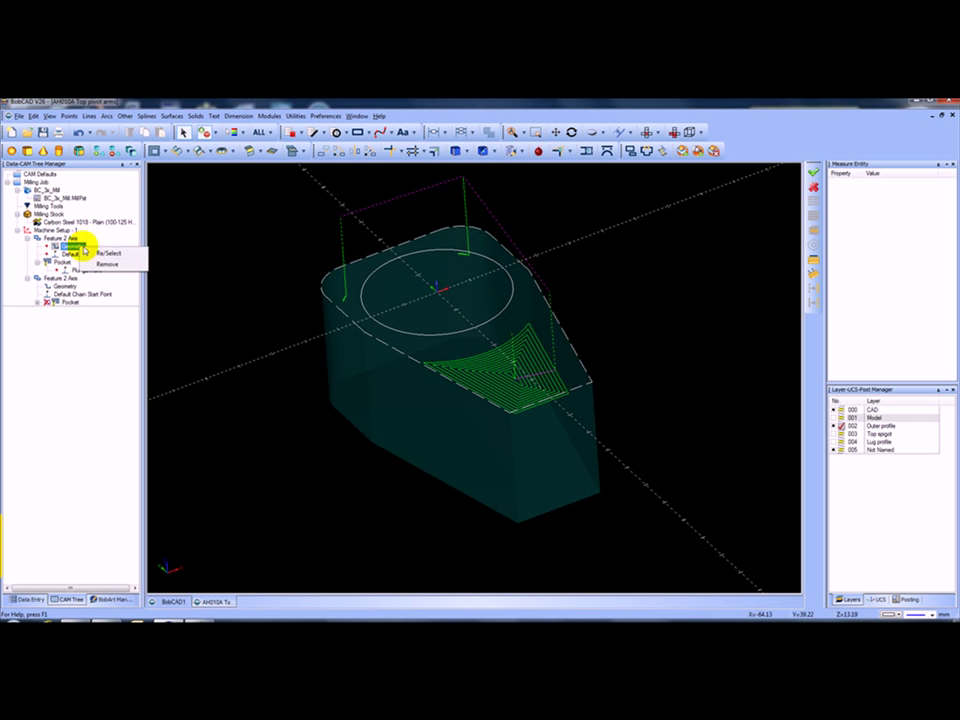
click(101, 253)
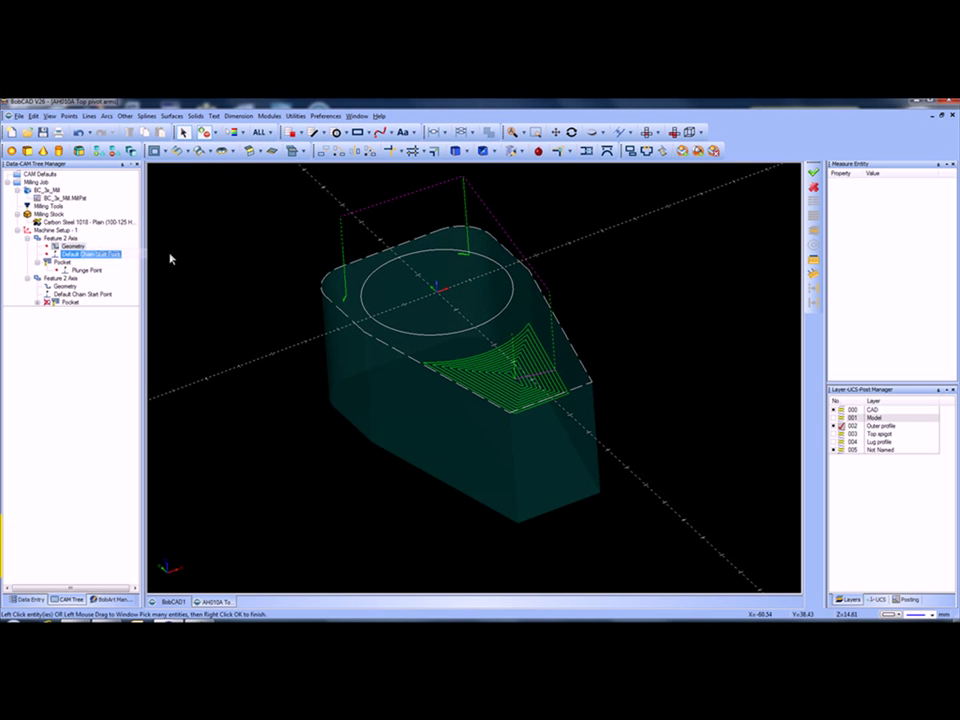
click(374, 270)
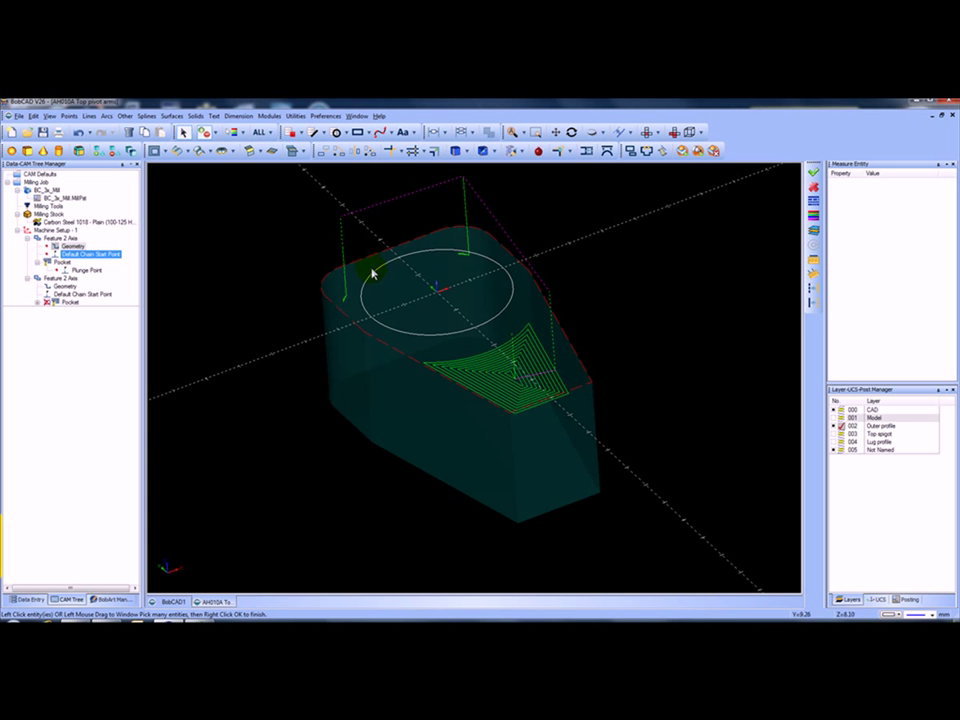
right_click(203, 232)
click(212, 236)
click(74, 245)
click(70, 239)
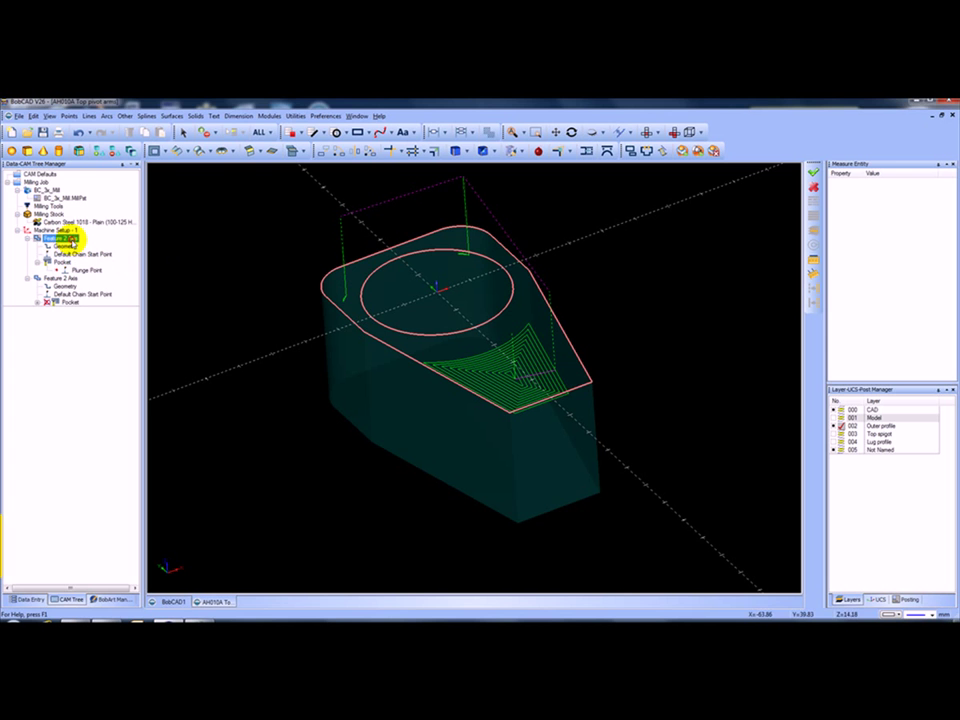
right_click(73, 240)
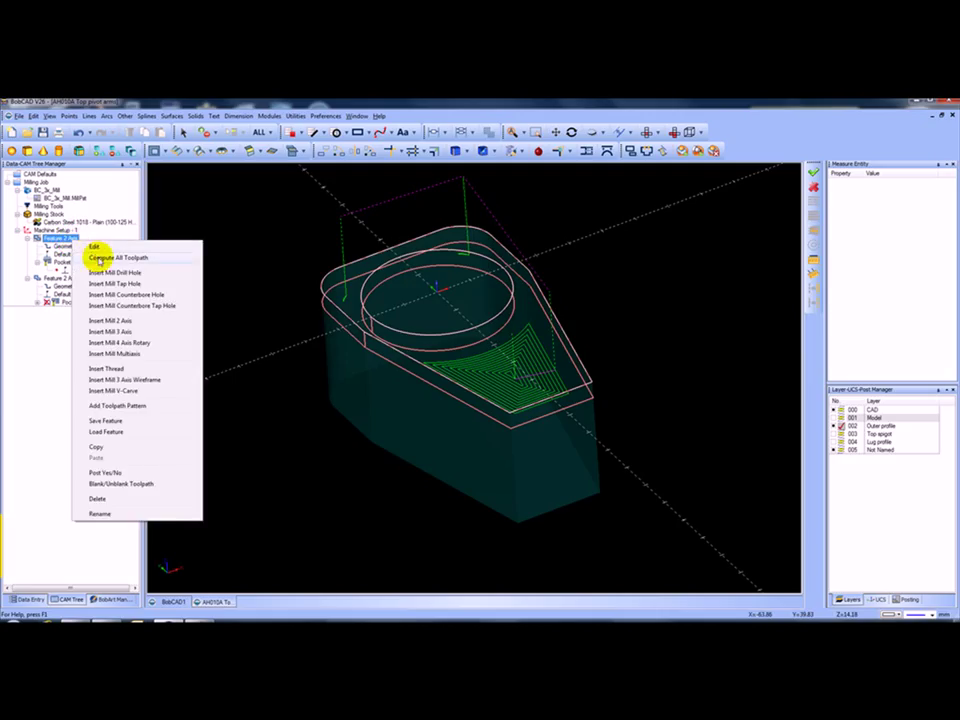
Recompute all toolpaths and orbit to see offset passes ringing the outer profile
click(98, 258)
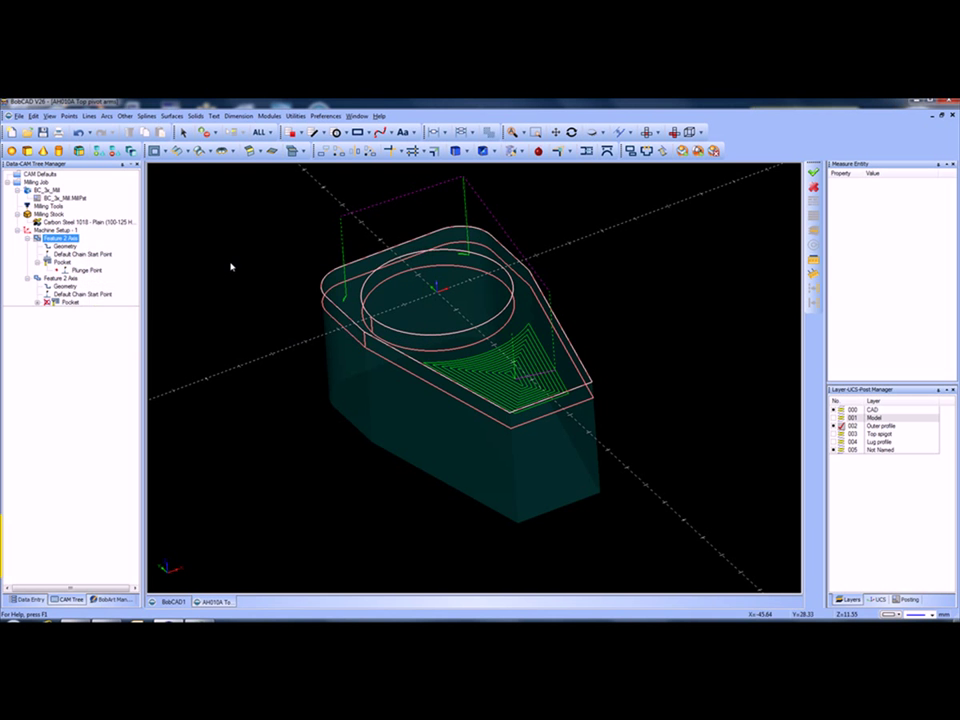
middle_drag(250, 259, 316, 355)
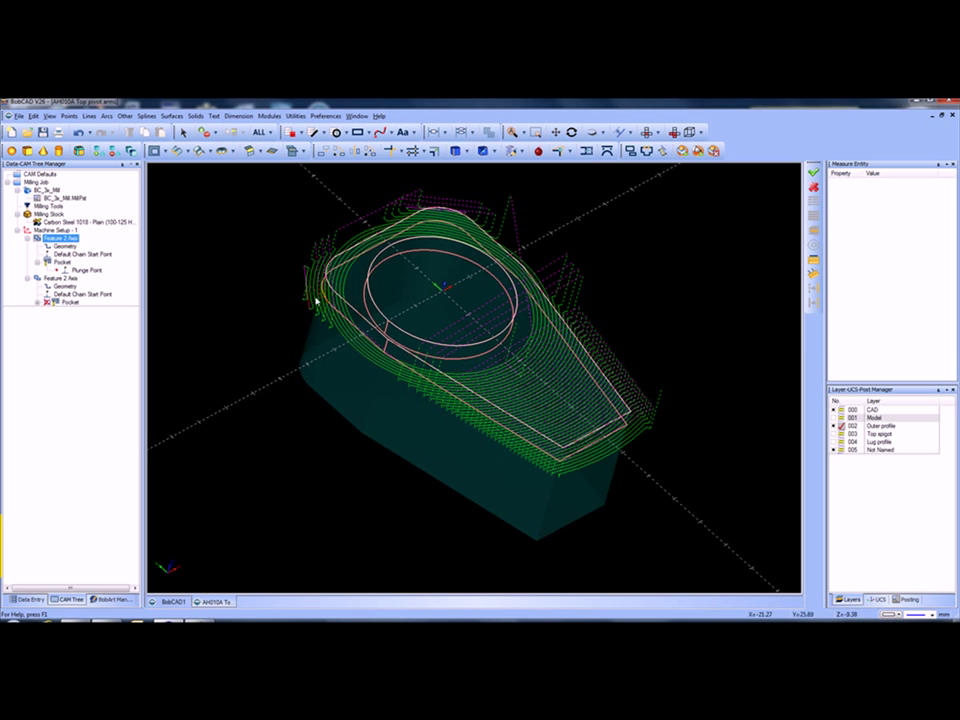
middle_drag(246, 360, 302, 377)
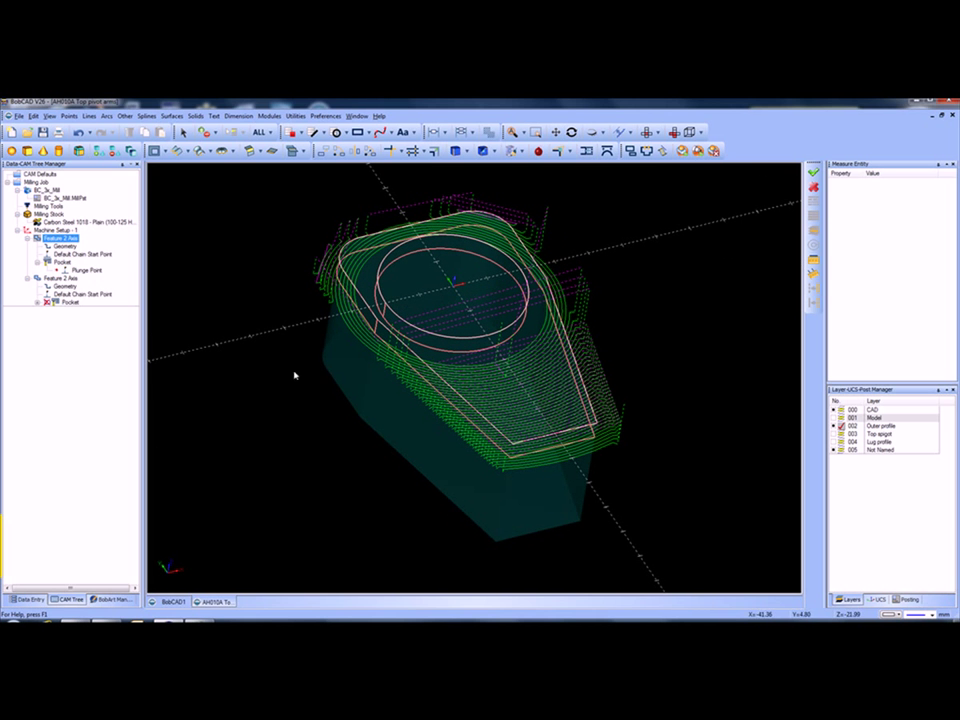
Blank the first pocket's toolpath and unblank the second pocket's toolpath to inspect it alone
right_click(78, 241)
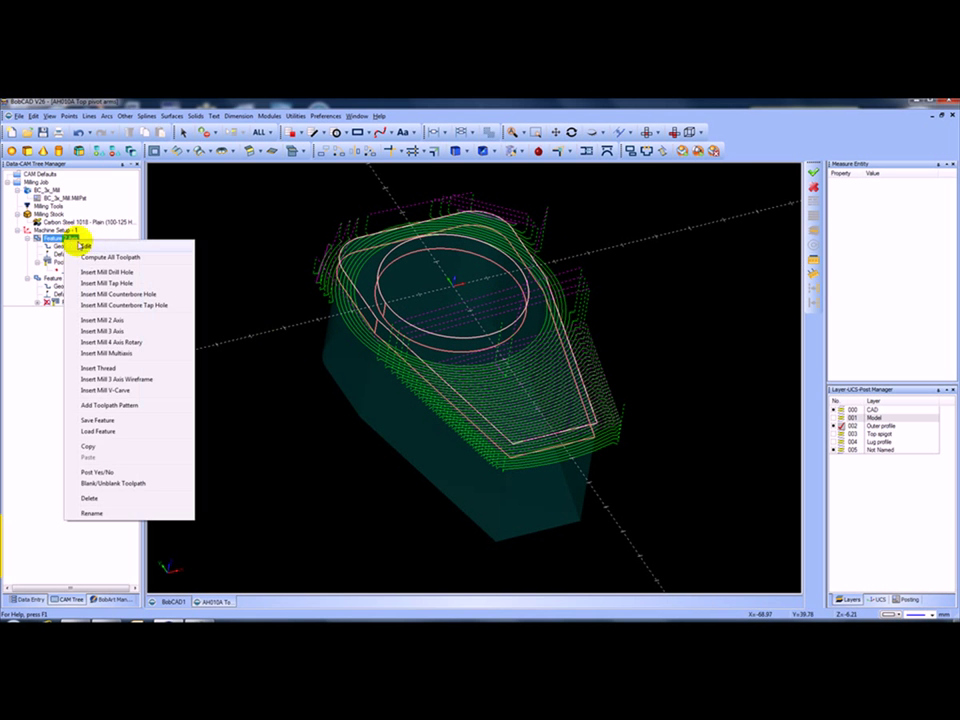
click(110, 484)
click(74, 287)
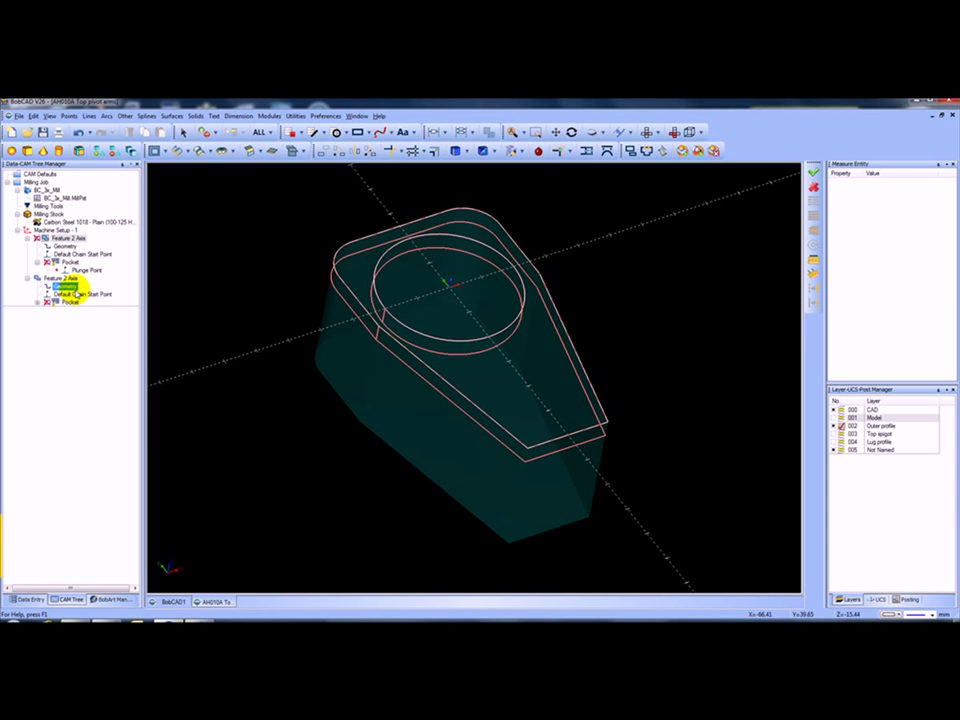
click(64, 277)
right_click(70, 279)
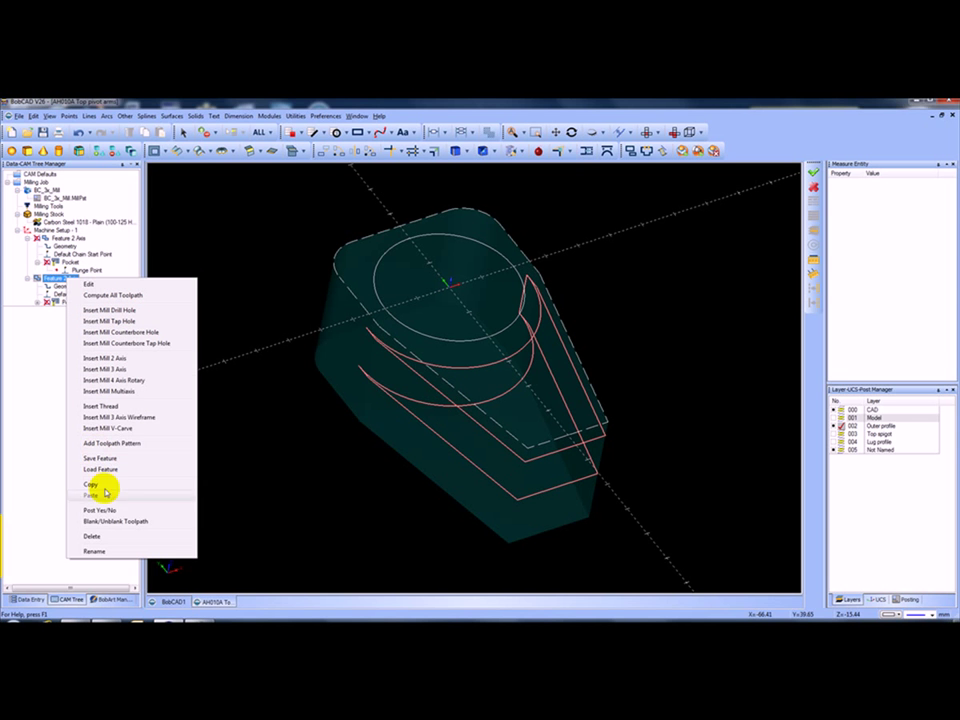
click(104, 521)
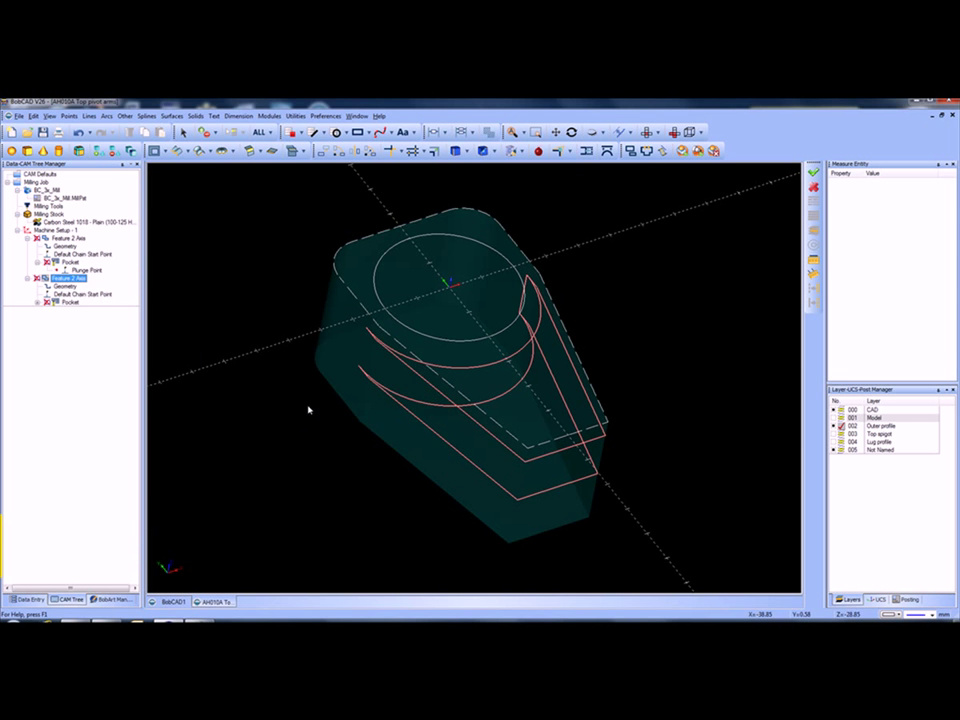
right_click(66, 278)
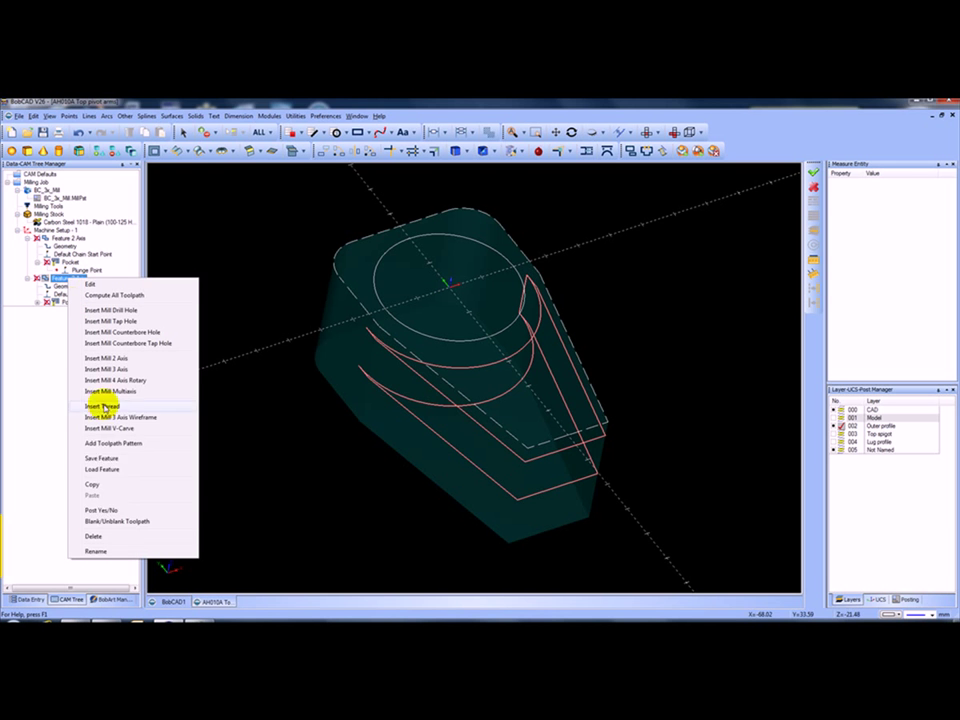
click(100, 521)
middle_drag(266, 439, 285, 422)
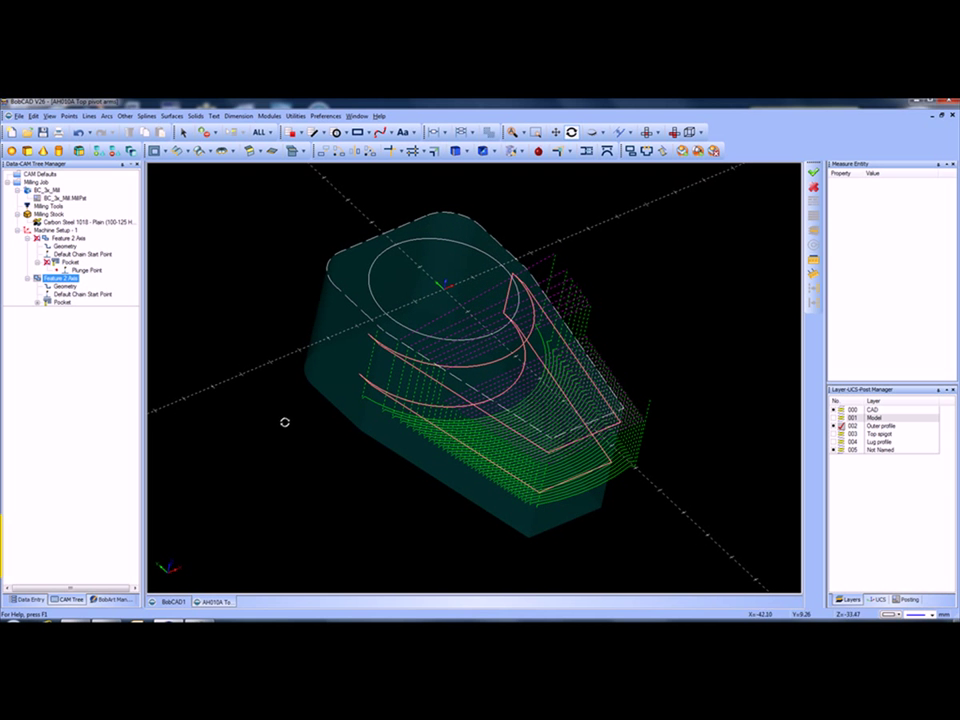
middle_drag(654, 451, 675, 416)
Blank the second pocket's toolpath as well, leaving only the part visible
right_click(65, 283)
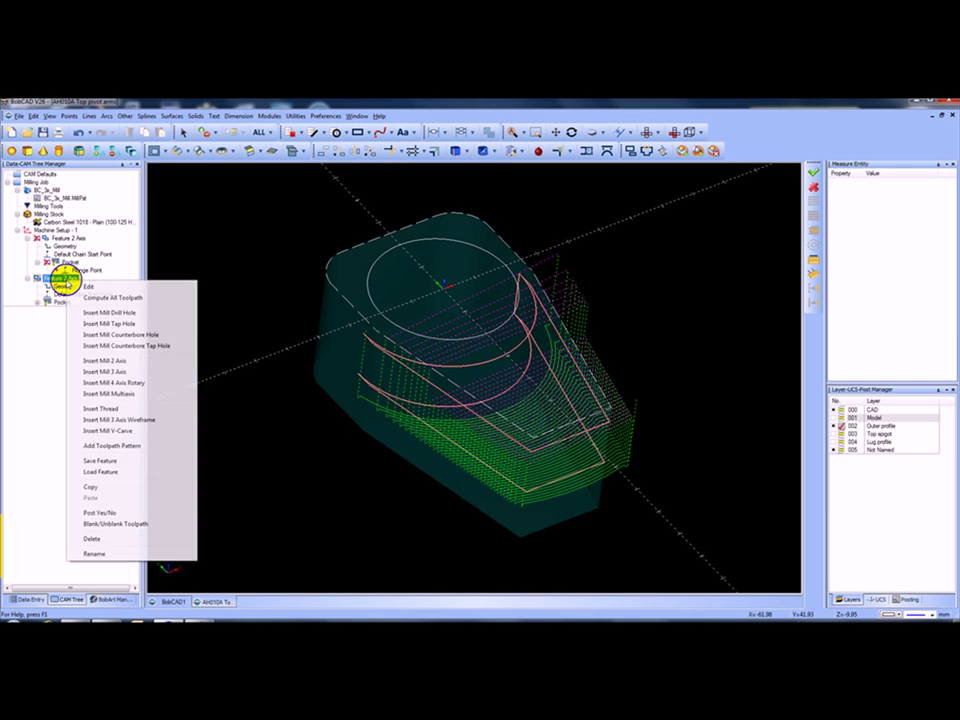
click(100, 522)
middle_drag(214, 497, 289, 431)
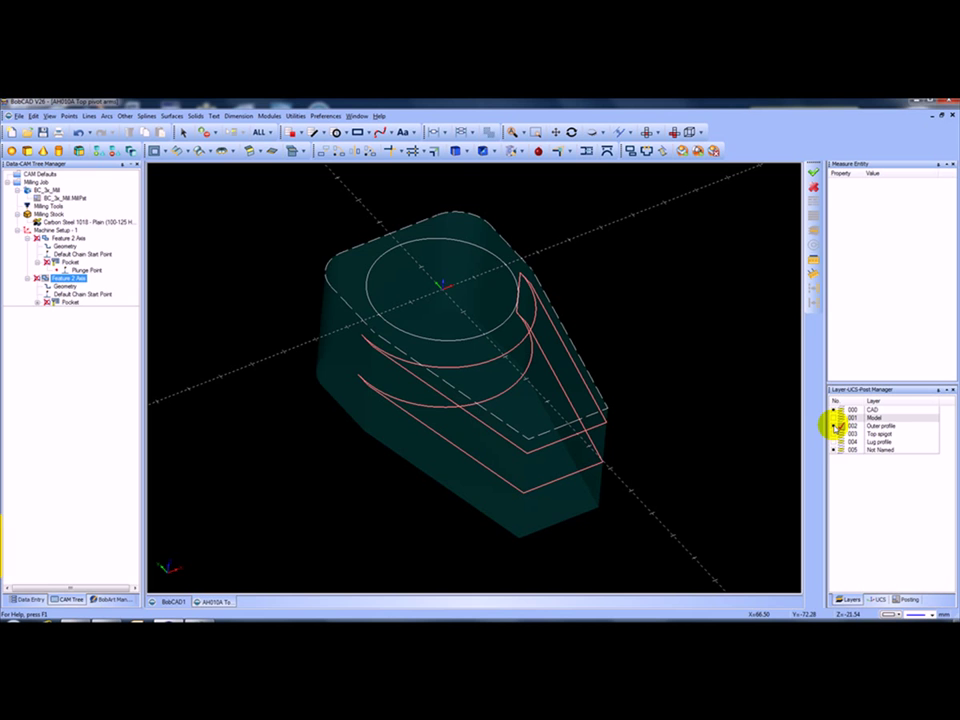
Hide the Outer profile layer, show the Lug profile layer, and orbit to view the lug outline
click(845, 410)
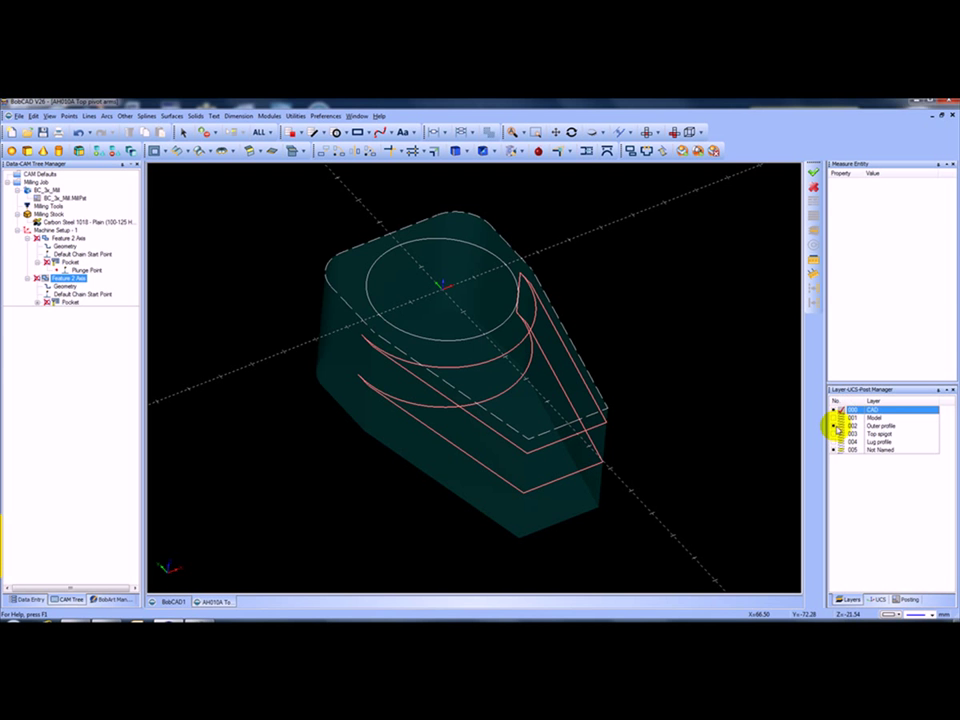
click(838, 426)
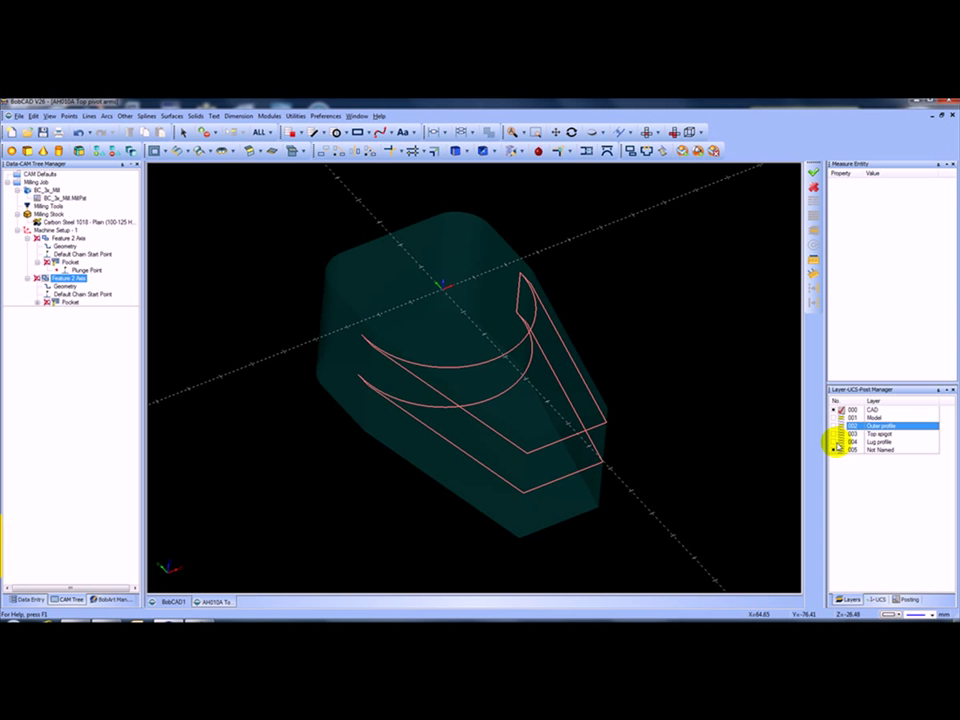
click(838, 442)
middle_drag(618, 392, 675, 375)
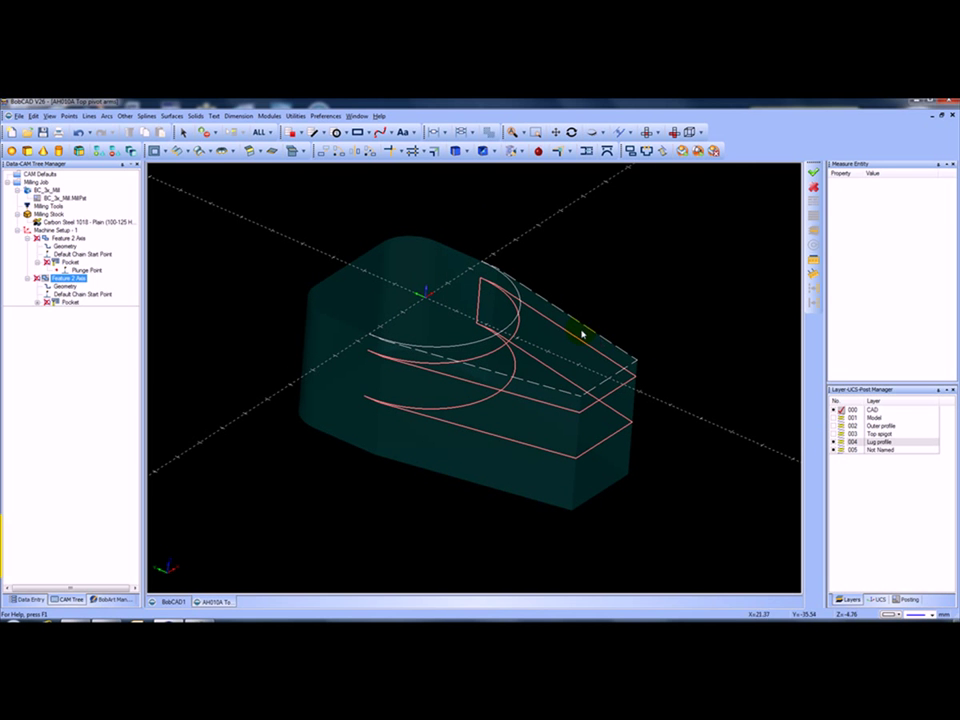
middle_drag(505, 334, 528, 362)
Launch the machine cut simulation and zoom in toward the part on the machine table
click(681, 150)
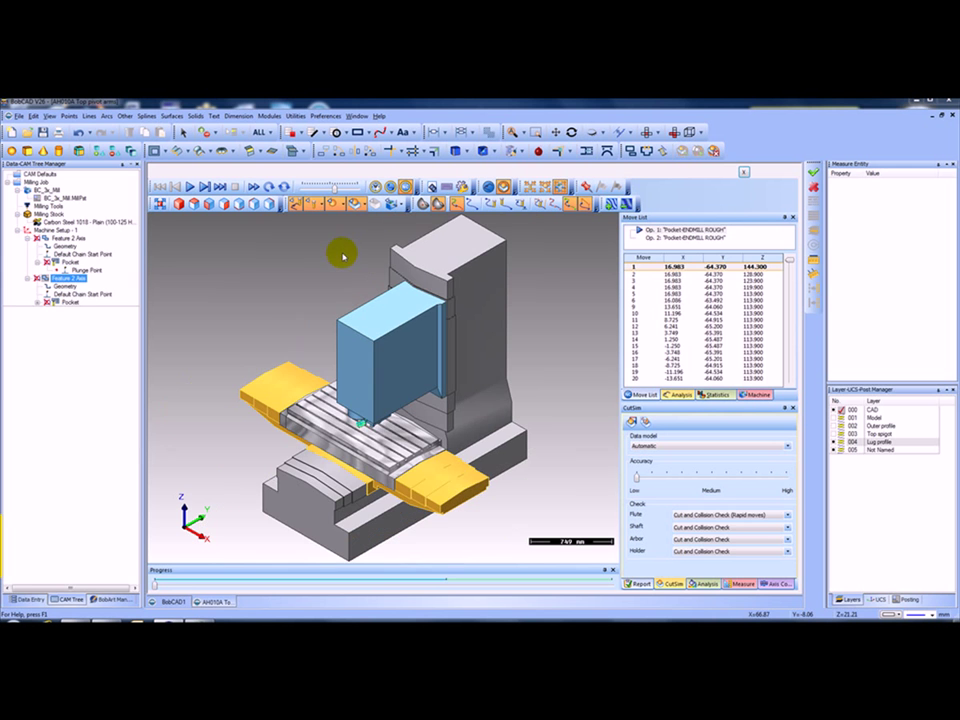
mouse_move(364, 413)
middle_down()
mouse_move(358, 399)
mouse_move(368, 398)
middle_up()
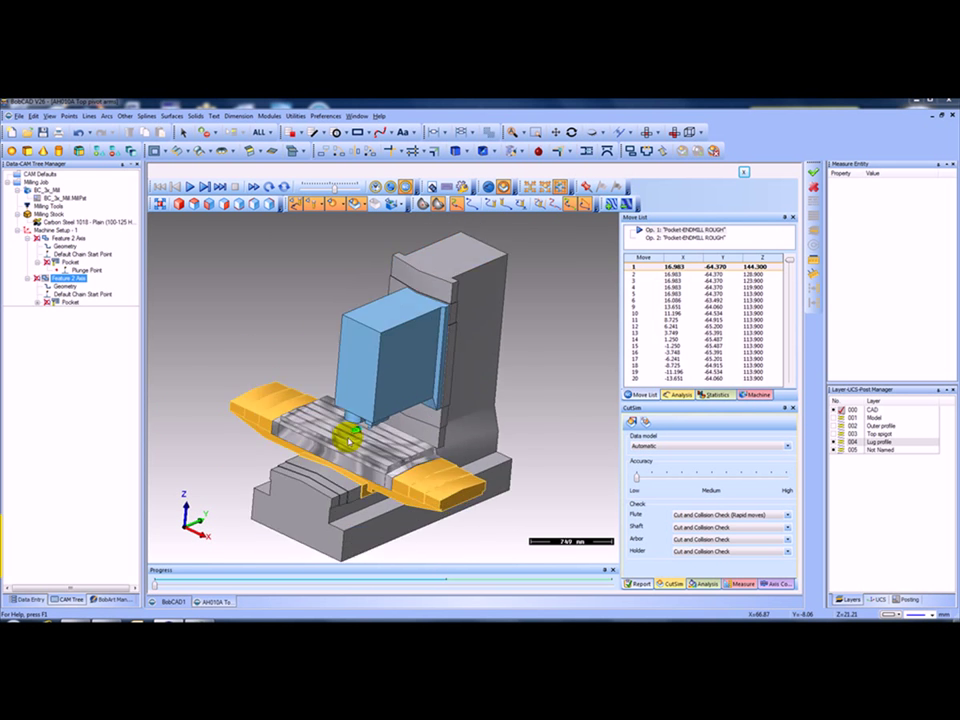
scroll(338, 439, up, 5)
scroll(352, 440, up, 6)
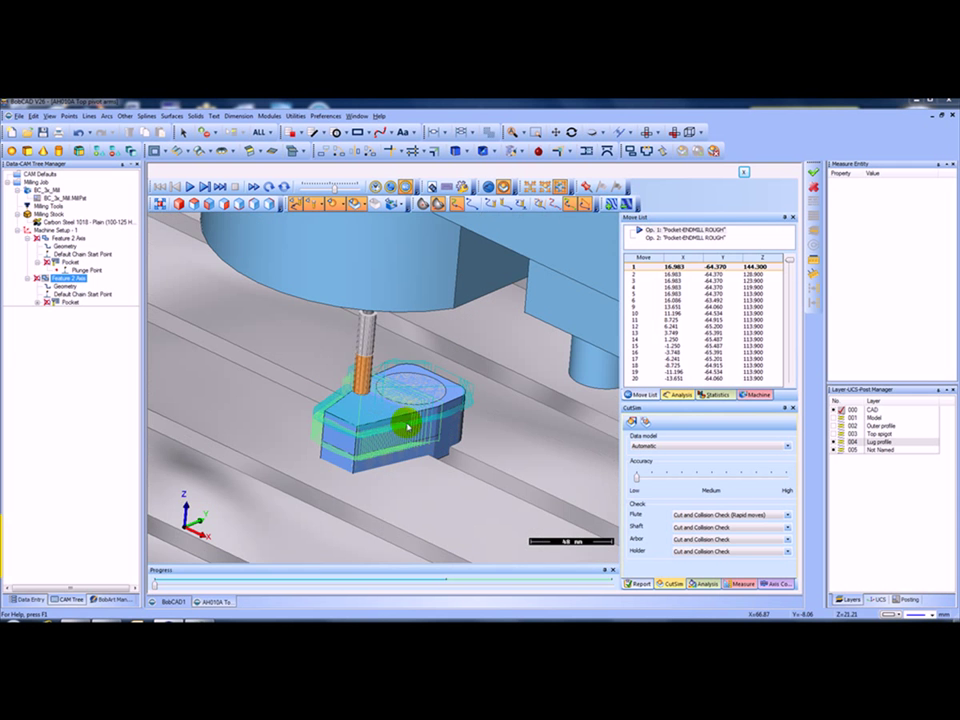
Turn off toolpath lines, toggle the Stock display, and reset the simulation to uncut stock
click(295, 203)
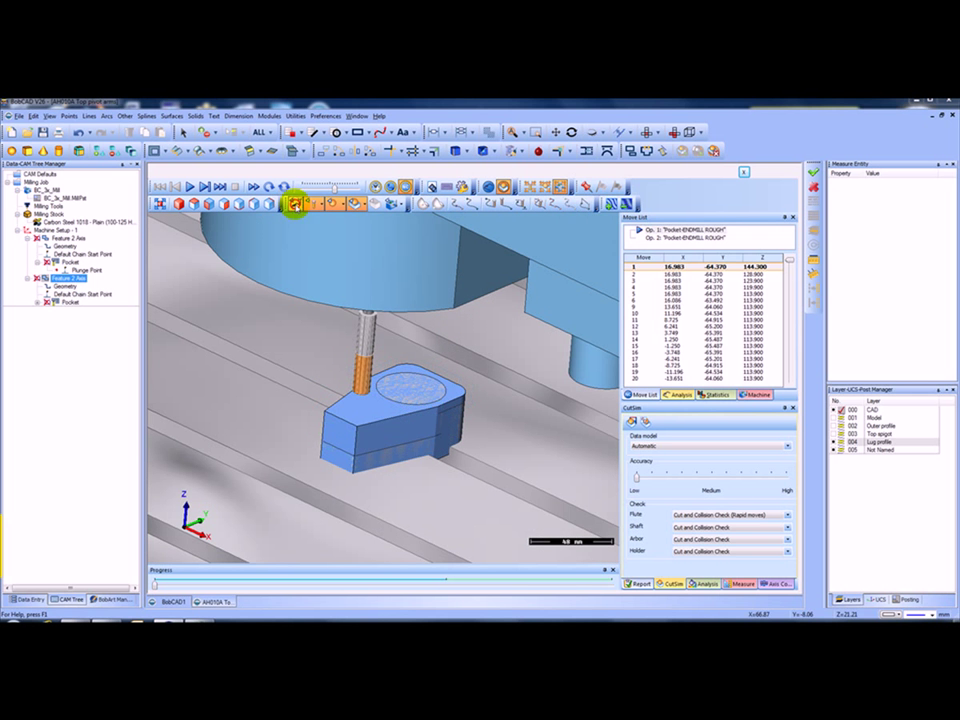
click(354, 204)
click(354, 204)
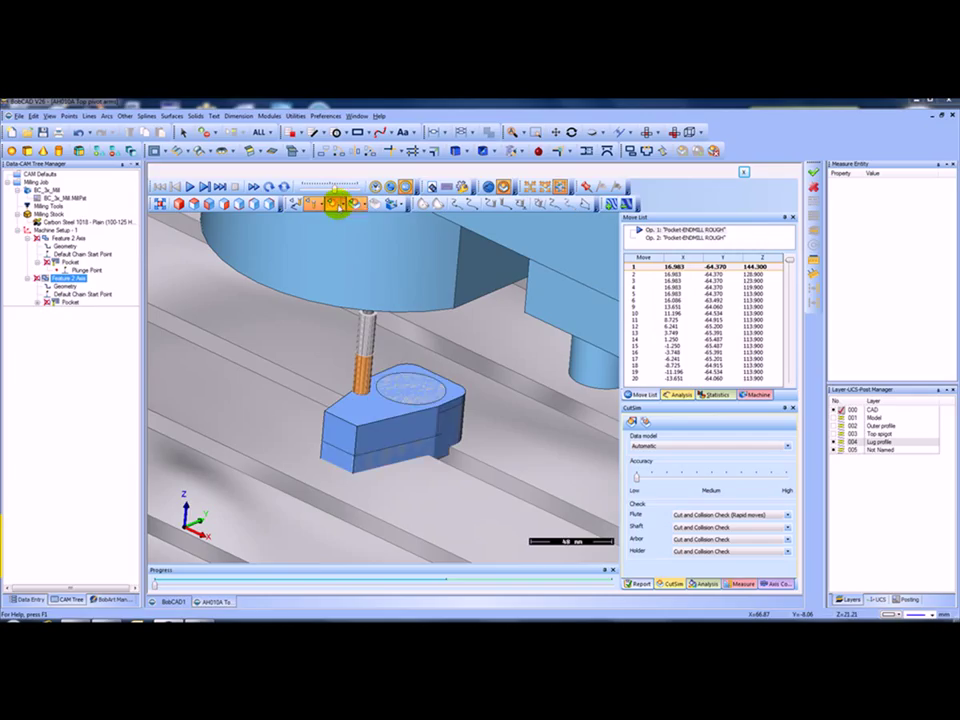
click(335, 205)
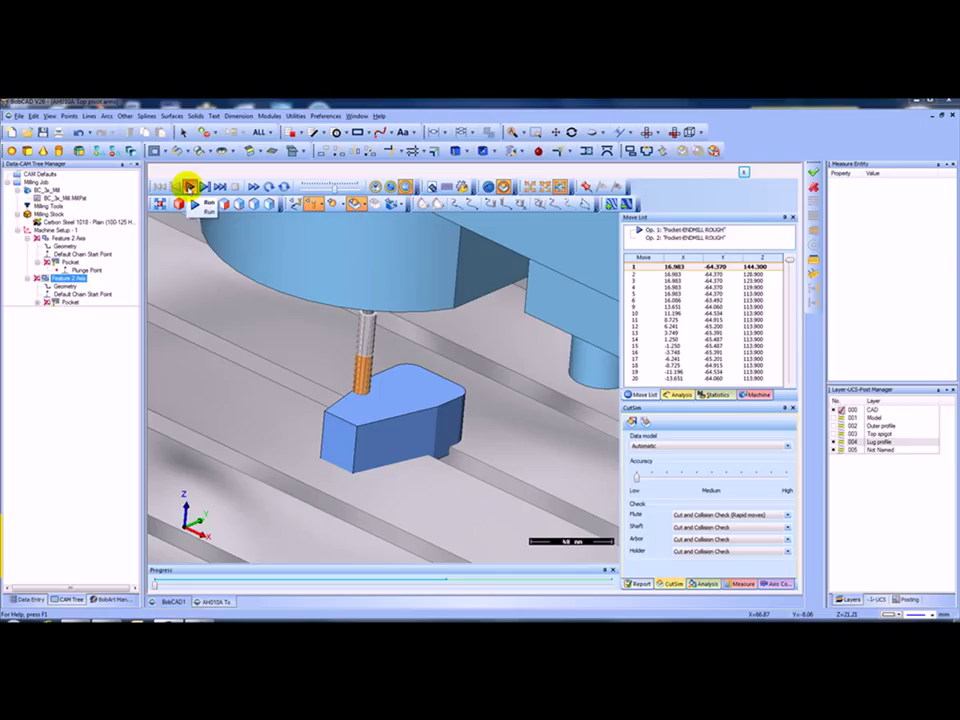
Run the cut simulation, zooming out and back in while the pockets are machined
click(189, 187)
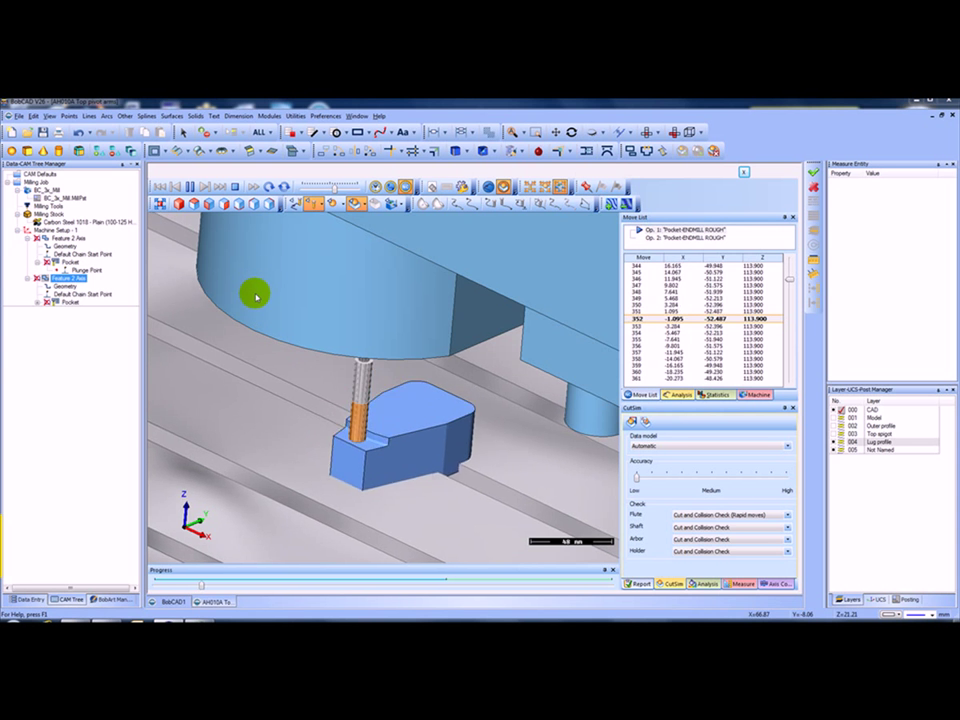
scroll(256, 296, down, 3)
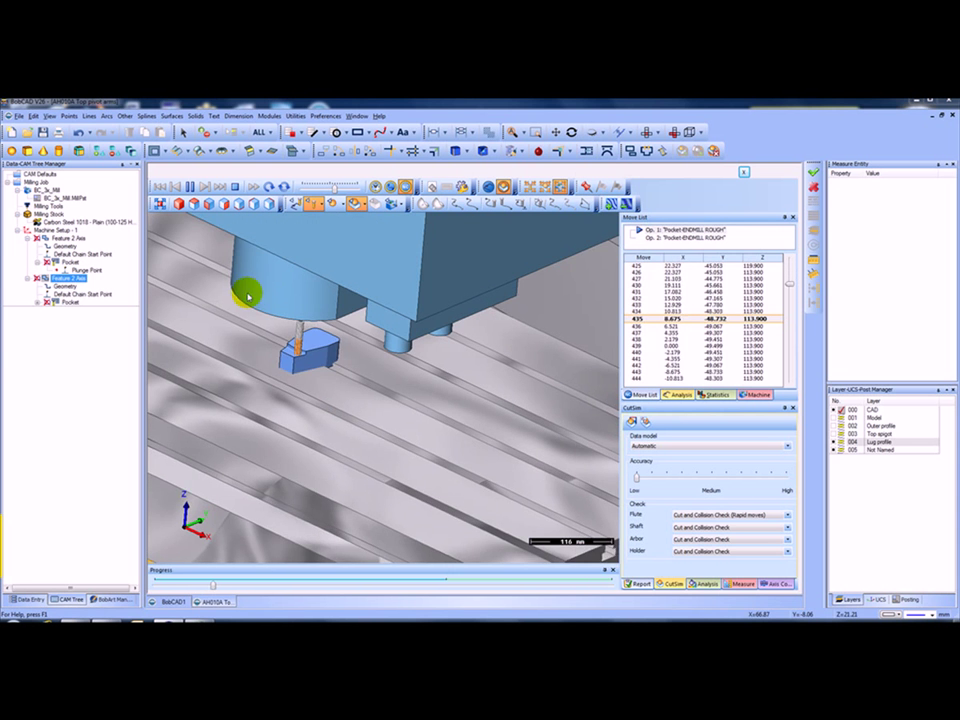
scroll(229, 293, up, 1)
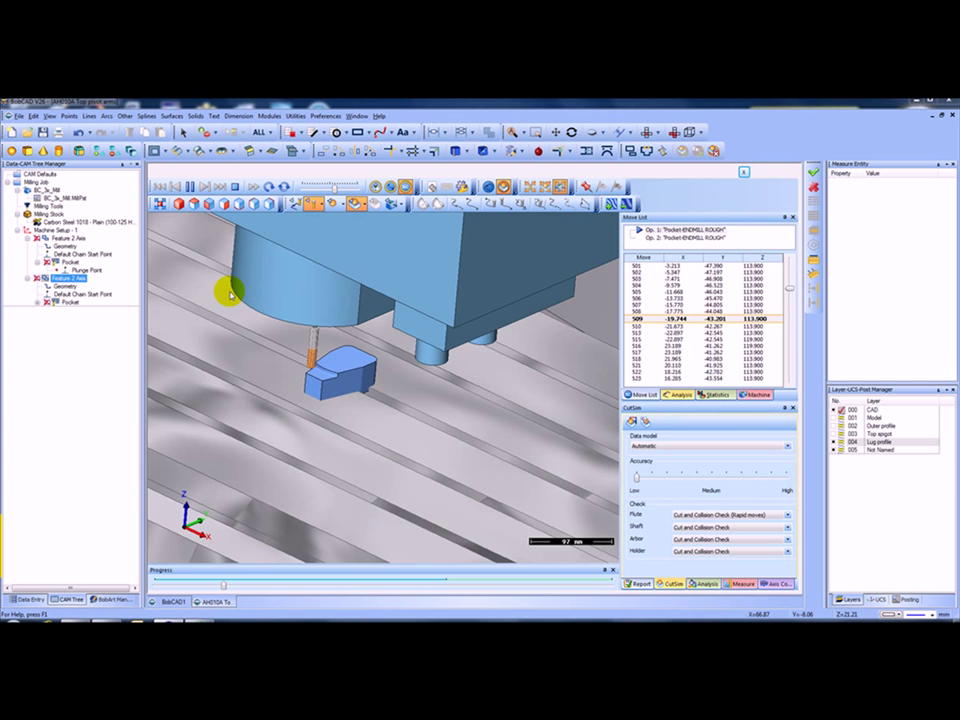